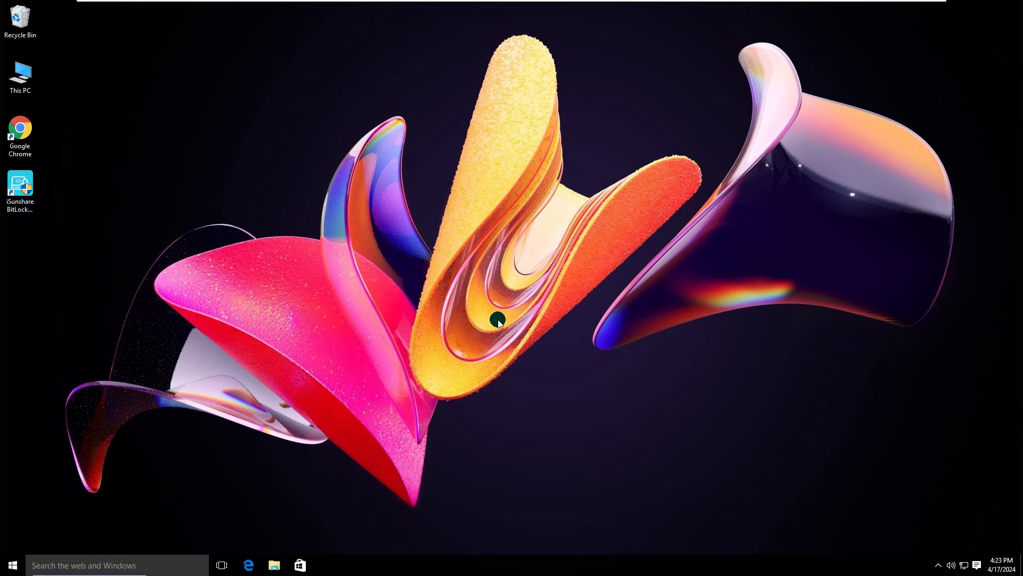
Launch iSunshare BitLocker Genius with administrator approval and bring up drive F:\'s actions.
double_click(17, 189)
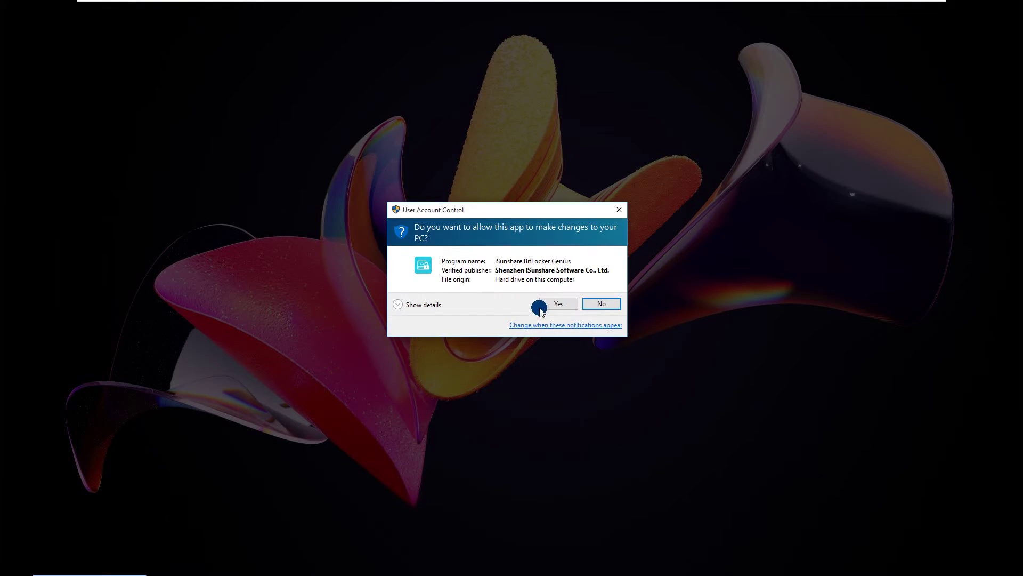
click(554, 303)
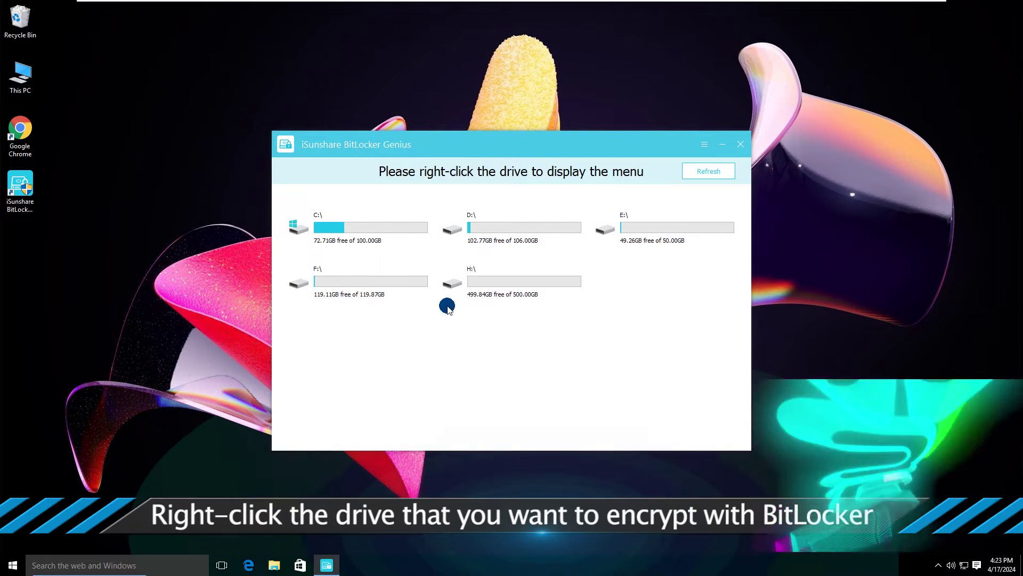
right_click(339, 271)
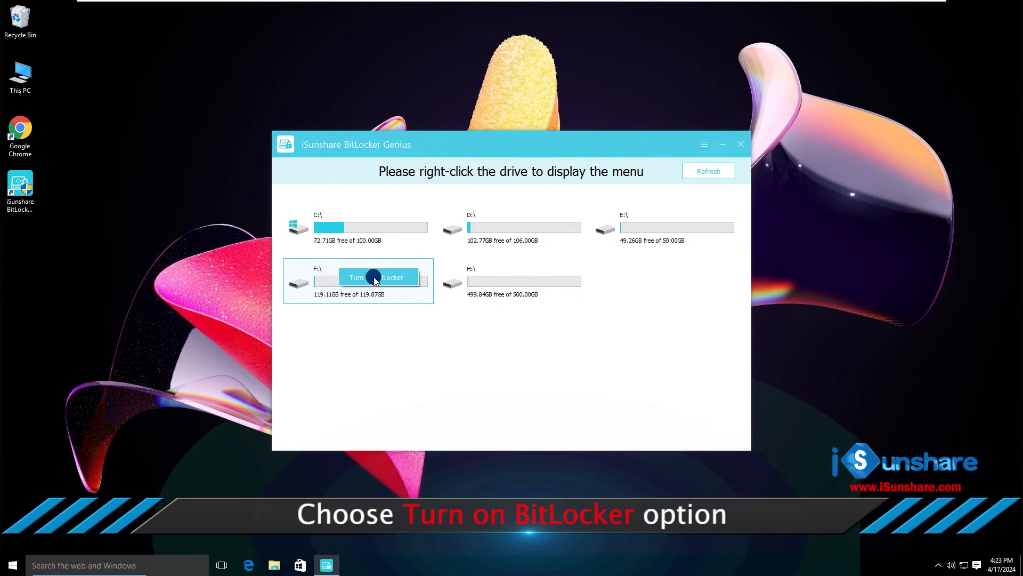
Turn on BitLocker for F:\ and enter the drive password in both password fields.
click(375, 278)
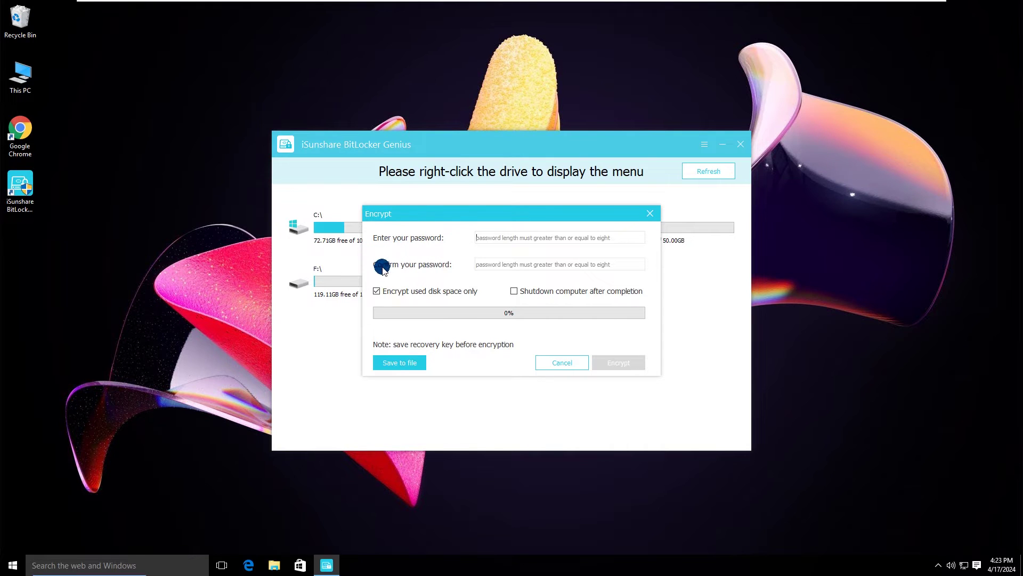
click(488, 237)
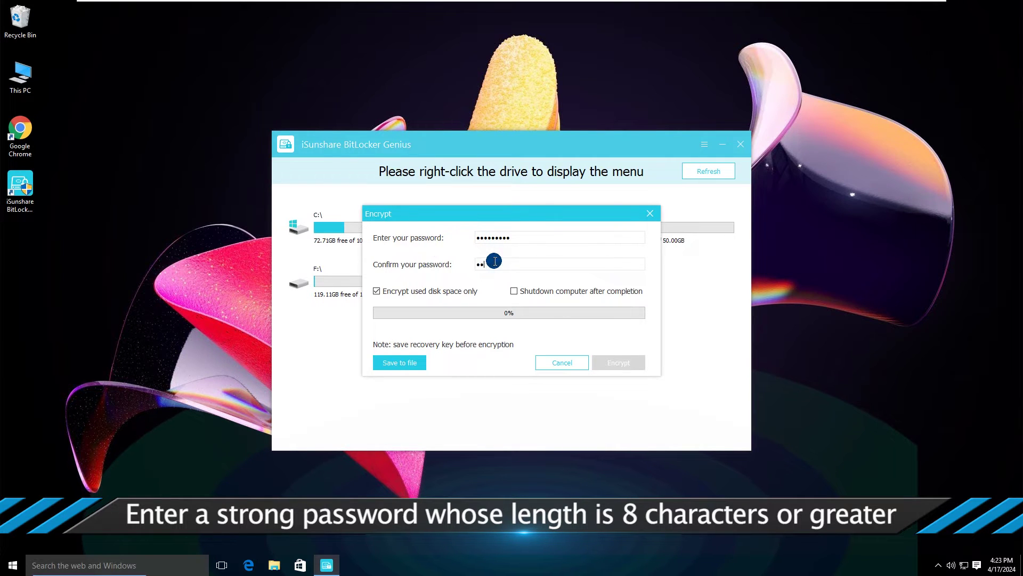
text(••••••)
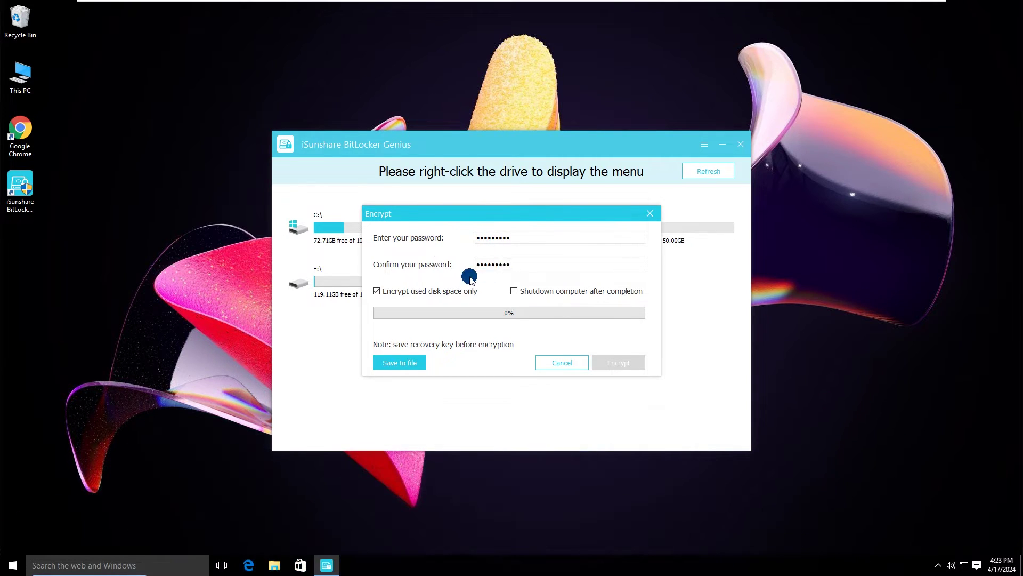
Save F:\'s BitLocker recovery key file to New Volume (H:).
click(400, 363)
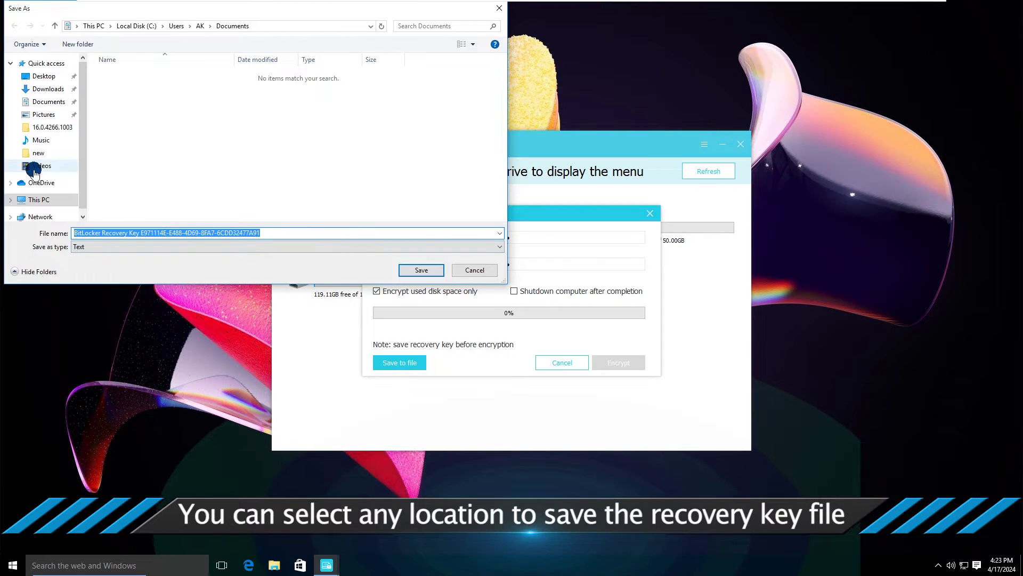
click(36, 199)
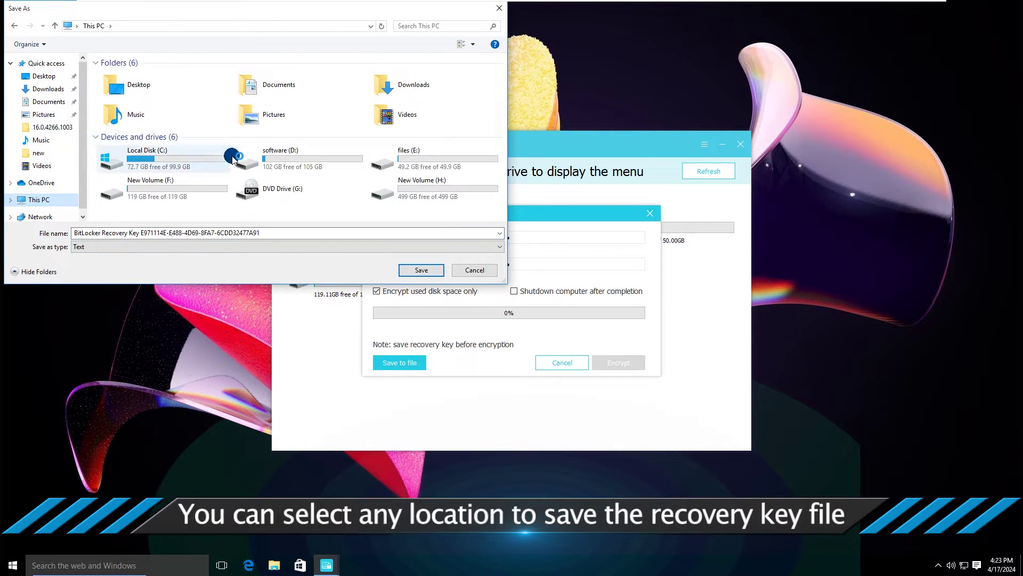
double_click(426, 184)
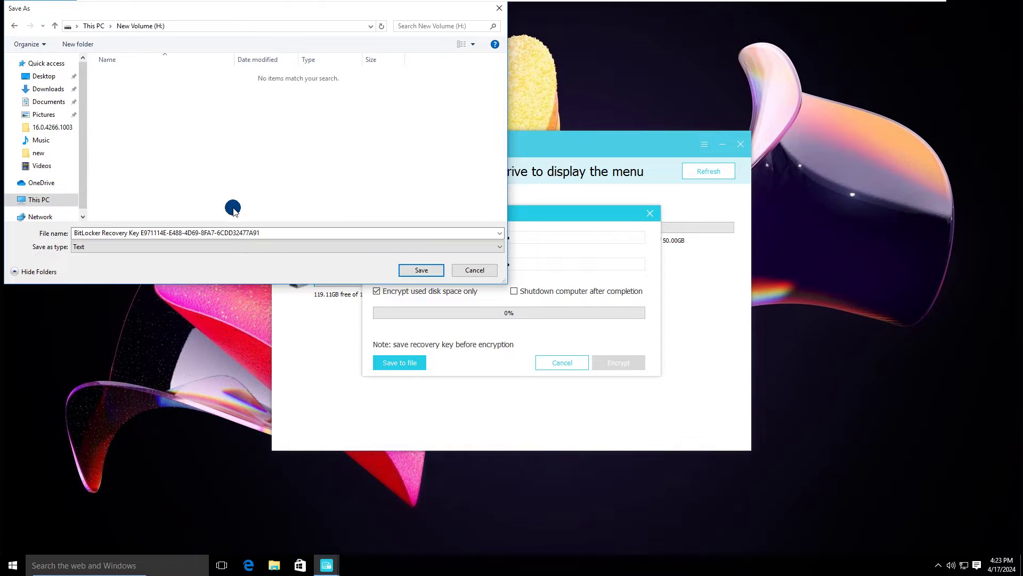
click(423, 268)
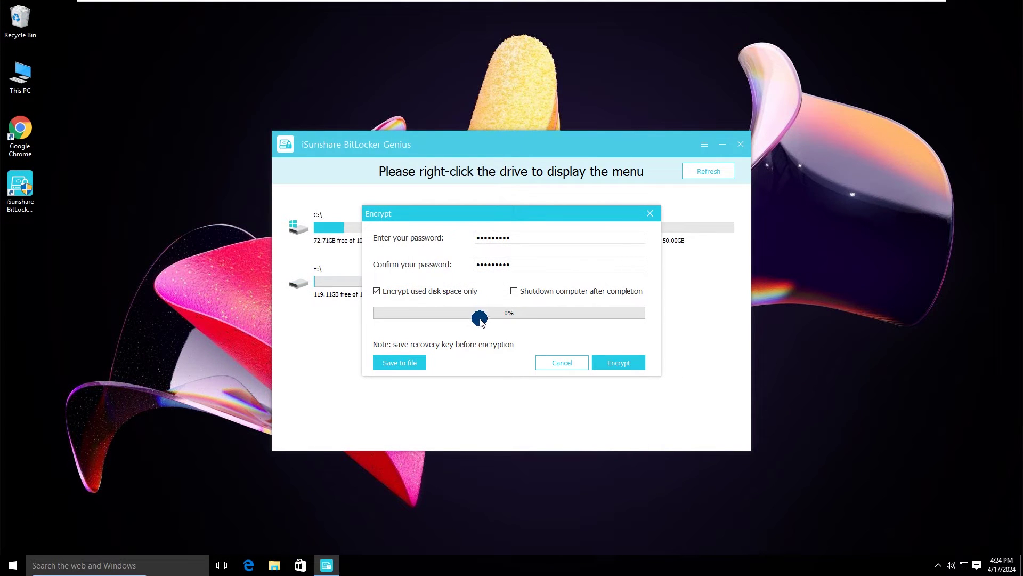
Encrypt F:\ with 'Encrypt used disk space only' kept on, and acknowledge the success notice.
click(376, 296)
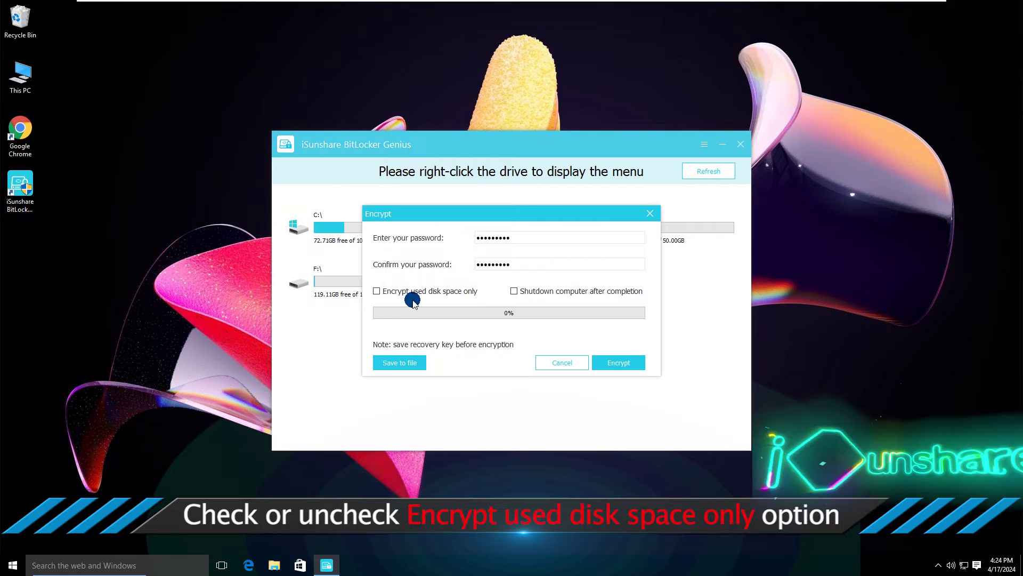
click(376, 291)
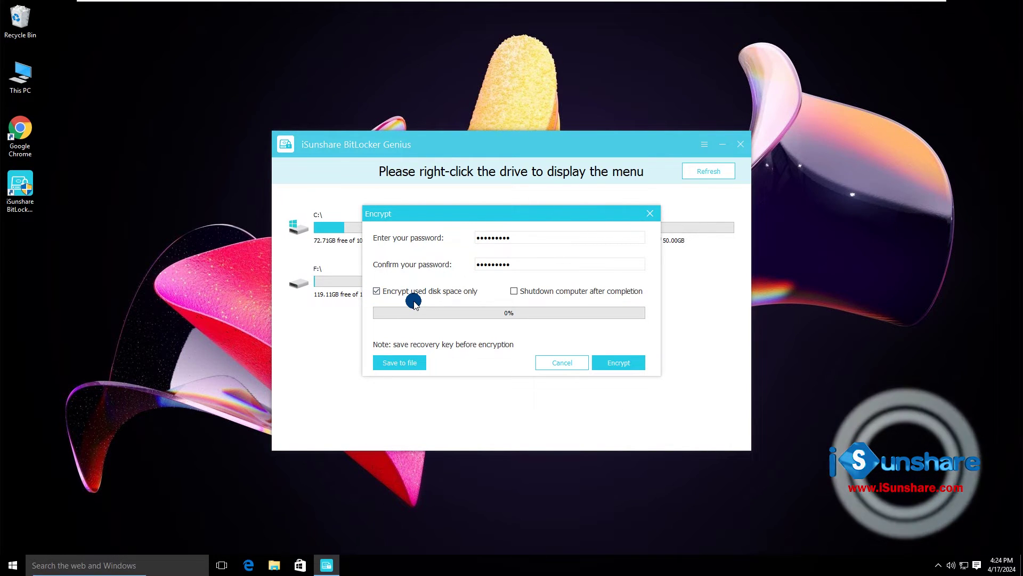
click(618, 363)
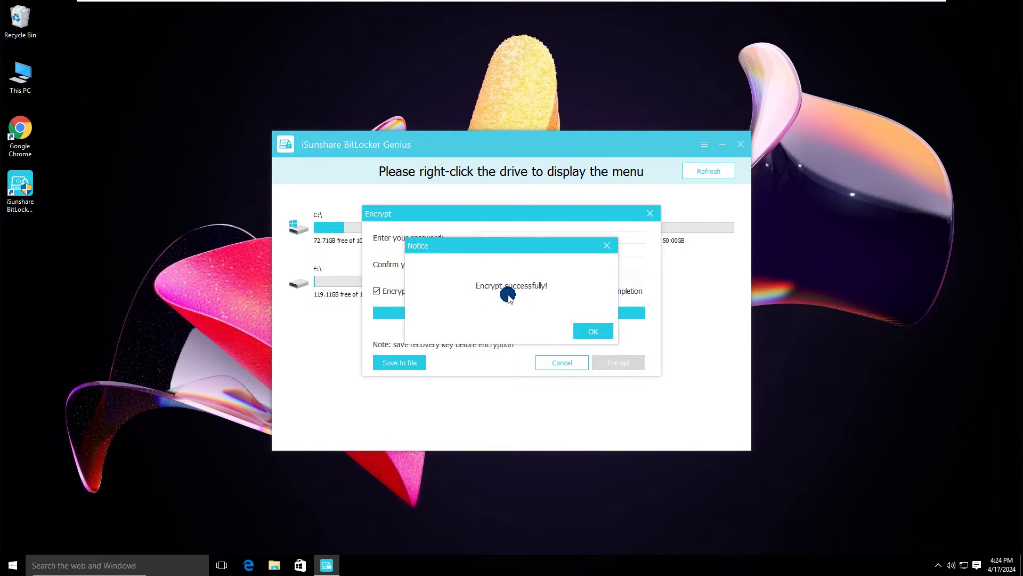
click(592, 331)
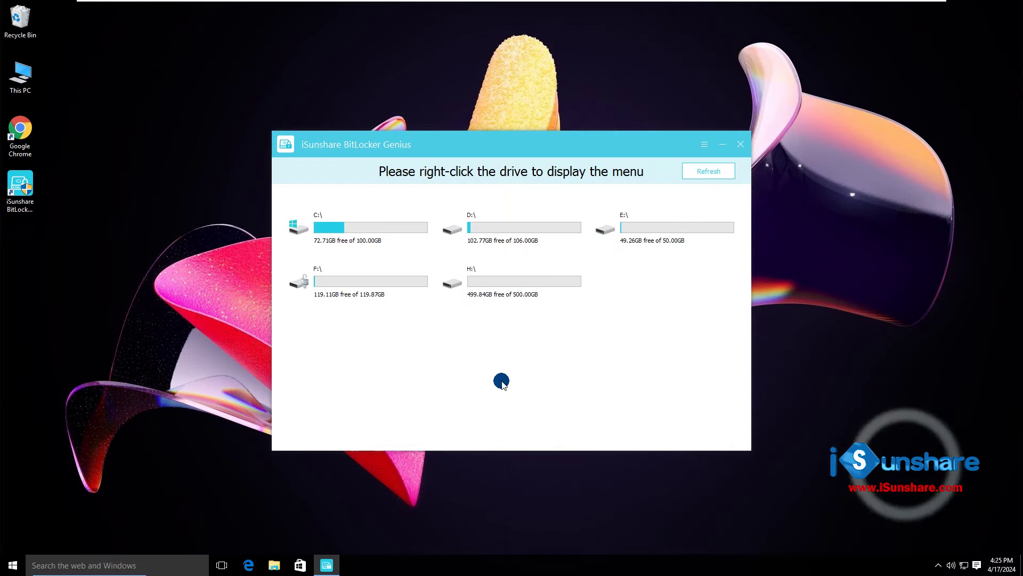
Lock the encrypted F:\ drive with Lock Drive.
right_click(332, 273)
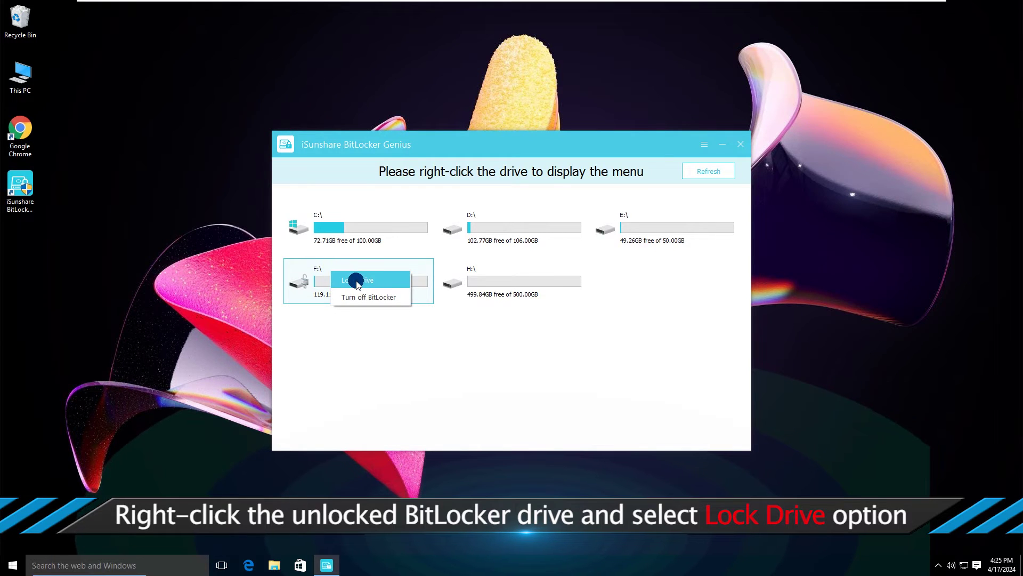
click(356, 281)
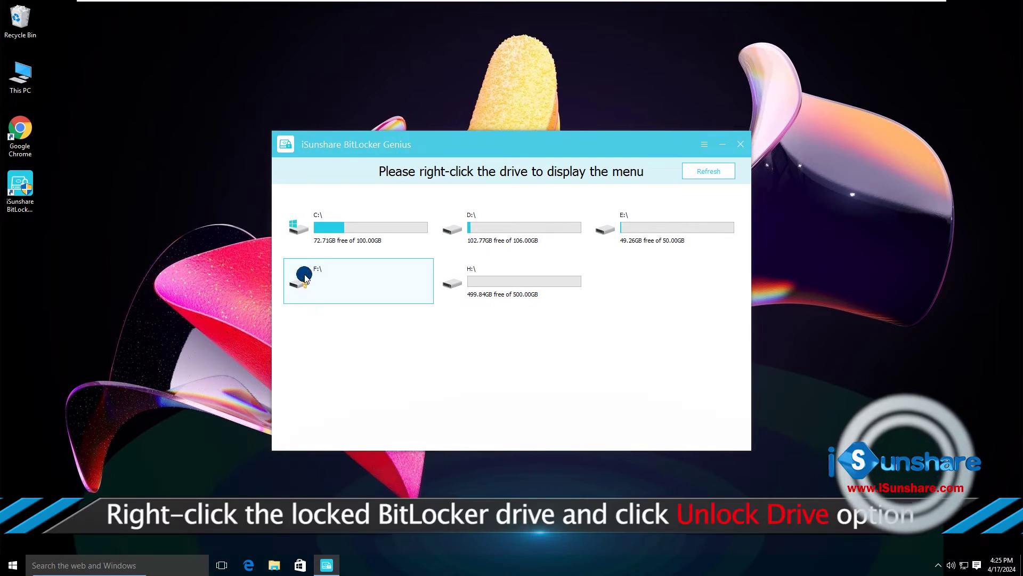
Try unlocking the locked F:\ drive with a typed password.
right_click(321, 269)
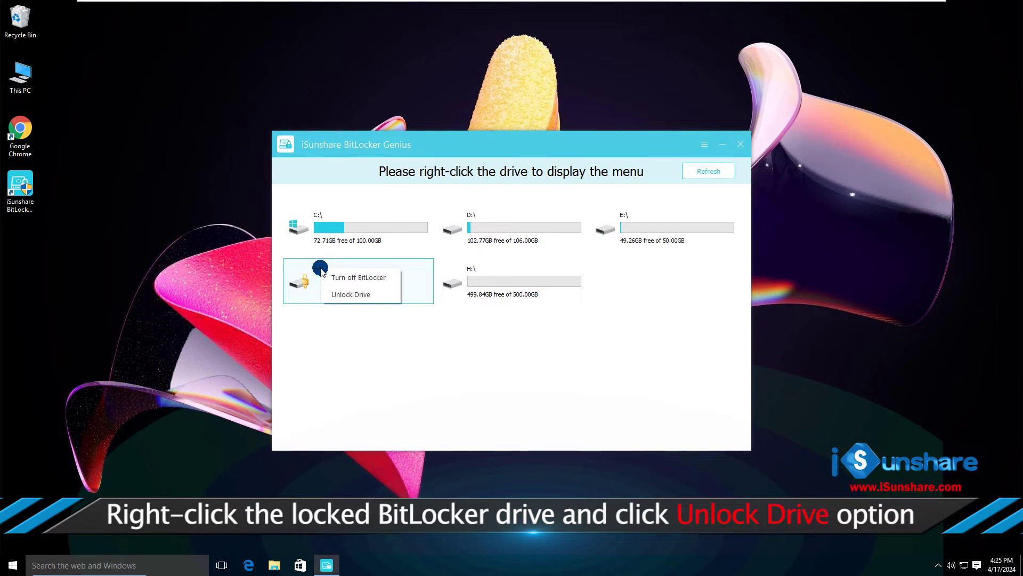
click(355, 295)
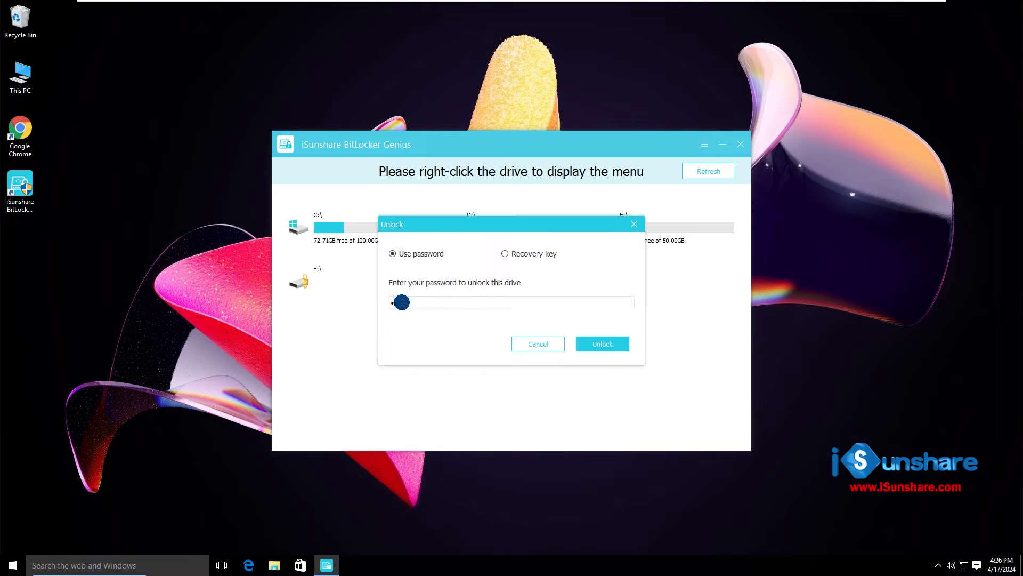
text(23)
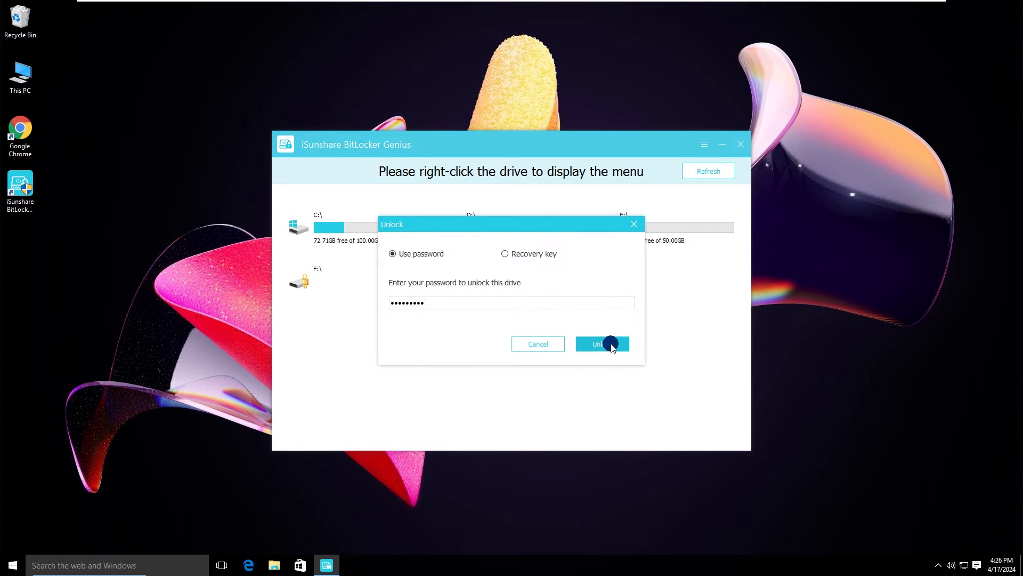
click(602, 343)
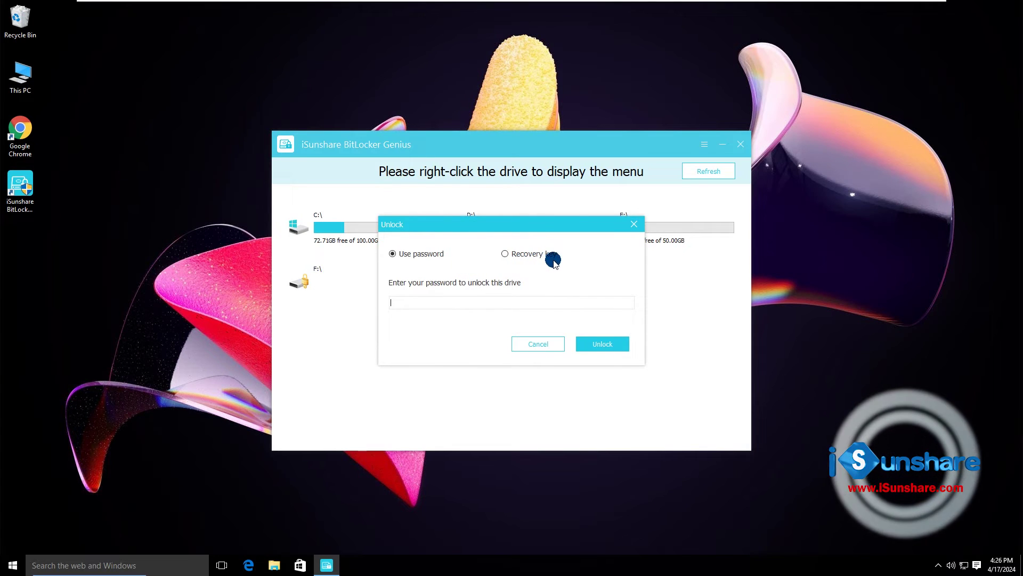
Switch to recovery-key unlock and open the BitLocker Recovery Key file on New Volume (H:).
click(507, 255)
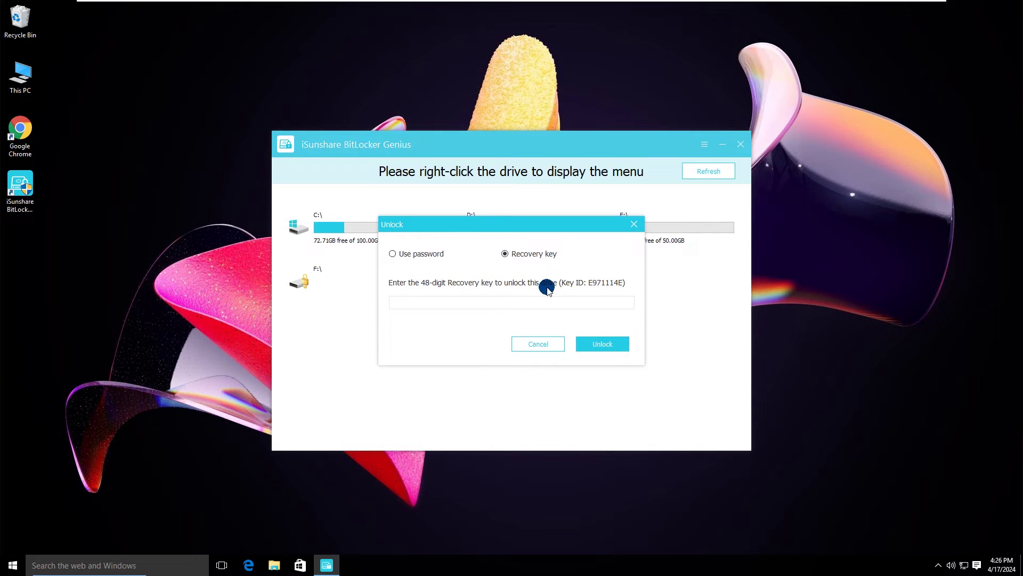
double_click(26, 73)
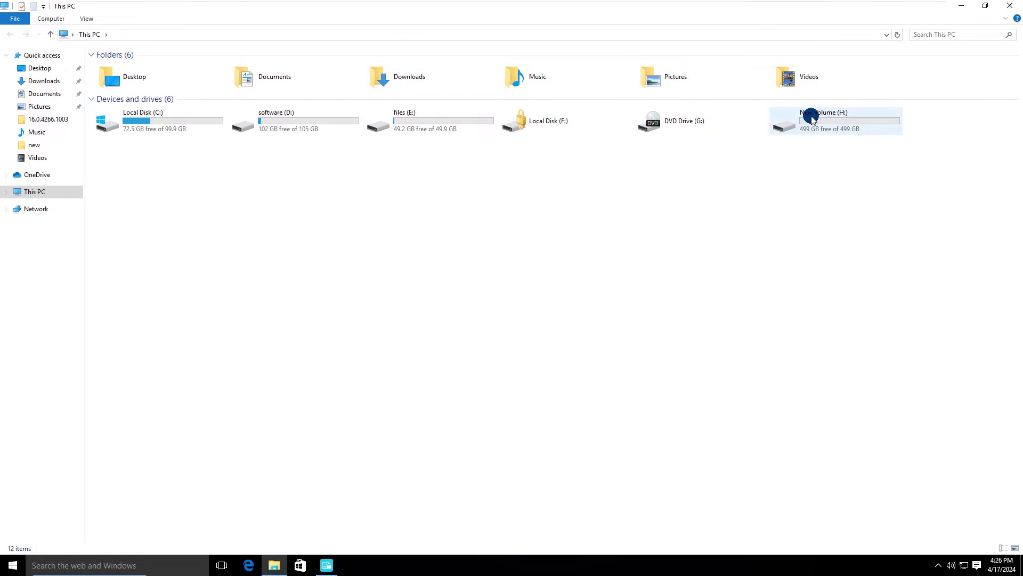
double_click(811, 117)
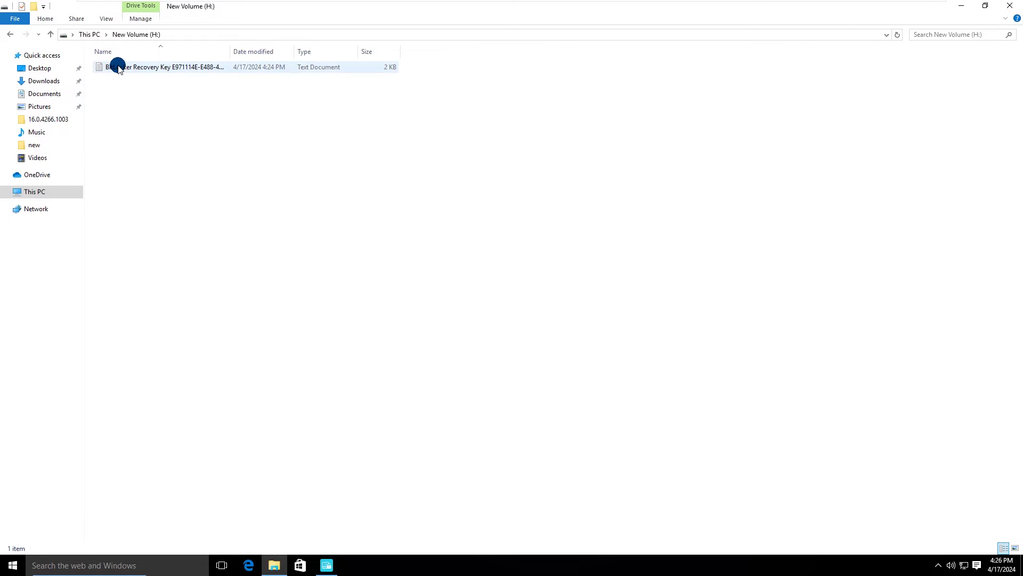
double_click(118, 67)
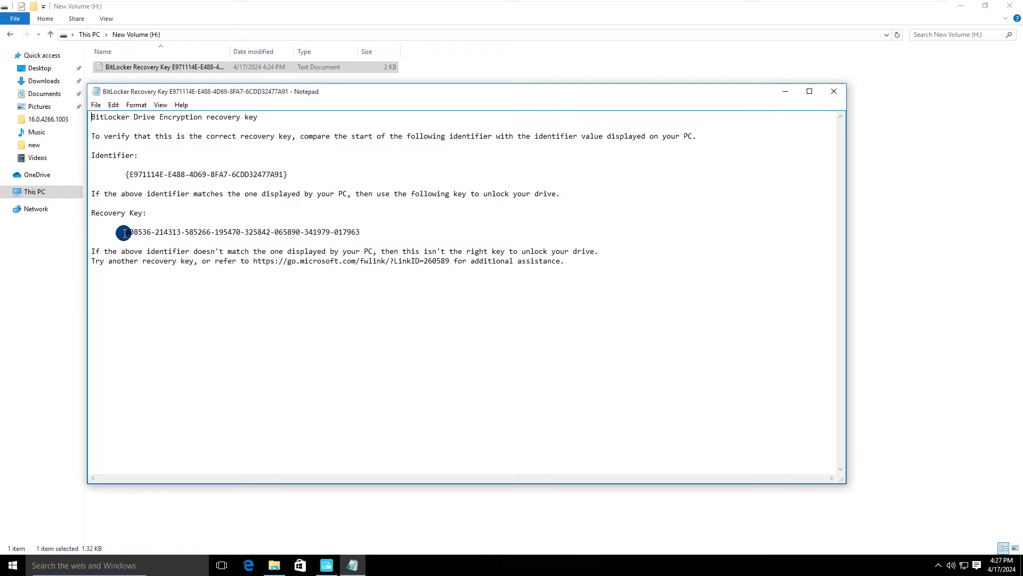
Copy the 48-digit recovery key, then close Notepad and the H: drive window.
drag(124, 232, 359, 233)
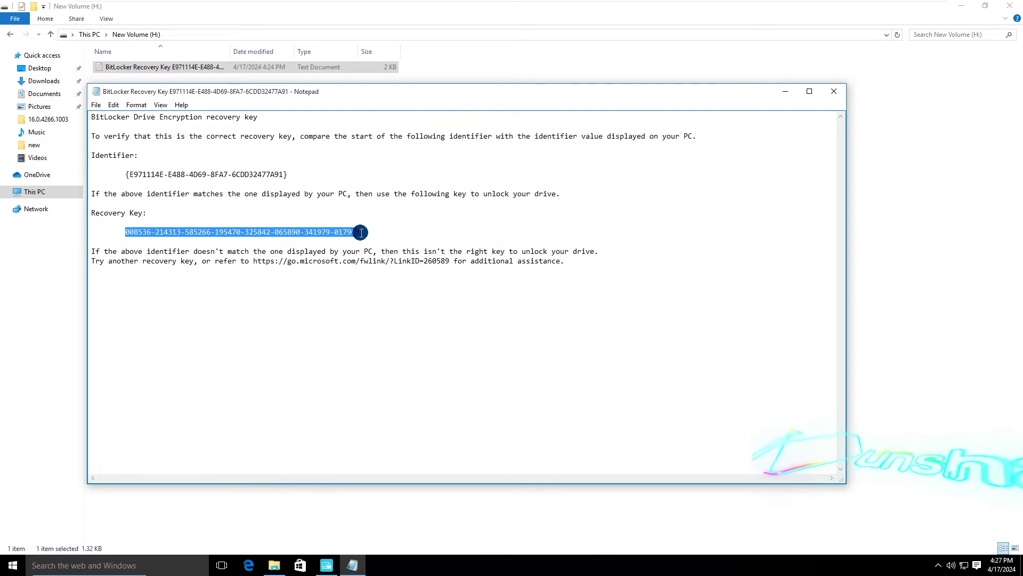
right_click(343, 233)
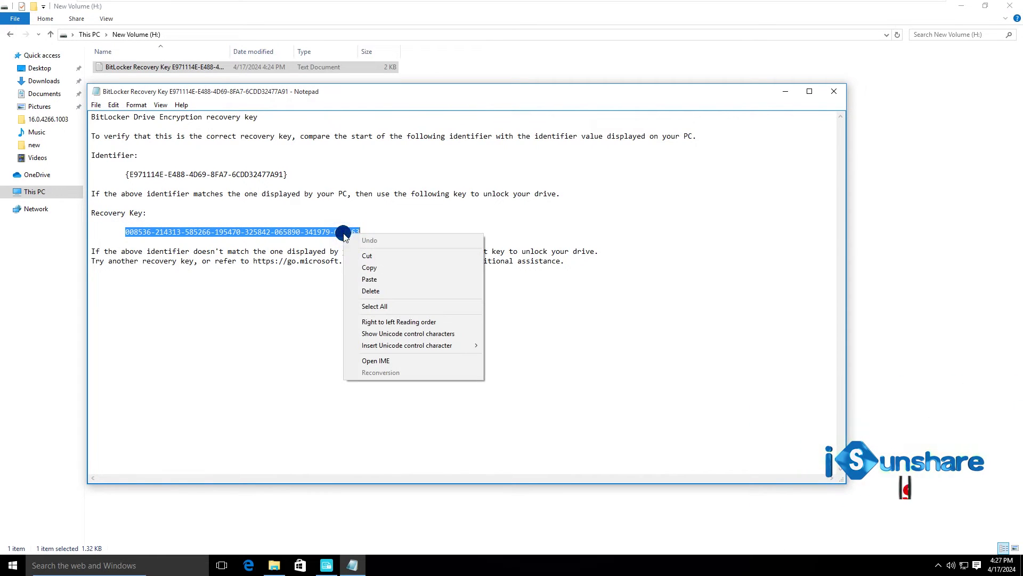
click(373, 267)
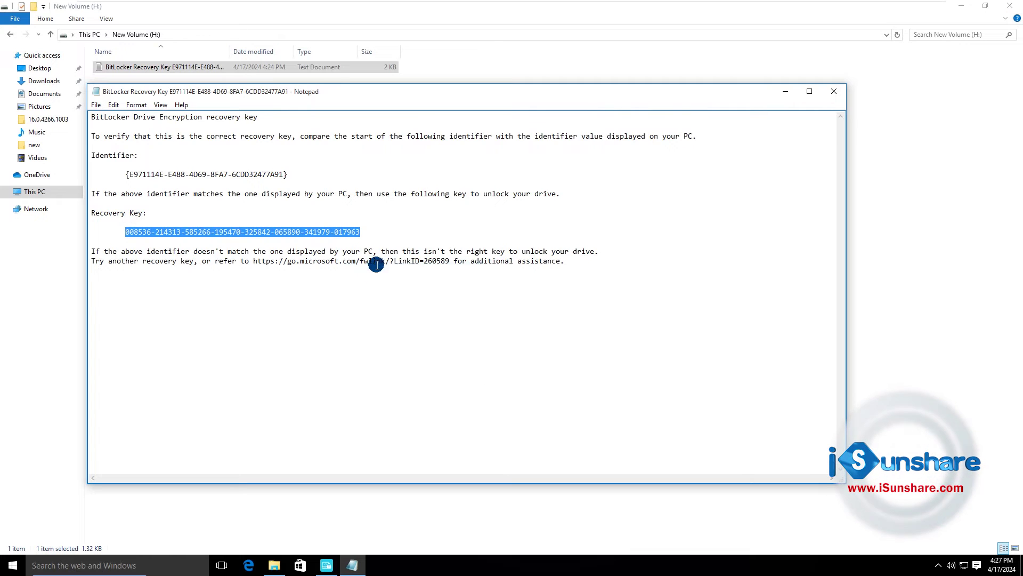
click(834, 91)
click(1010, 5)
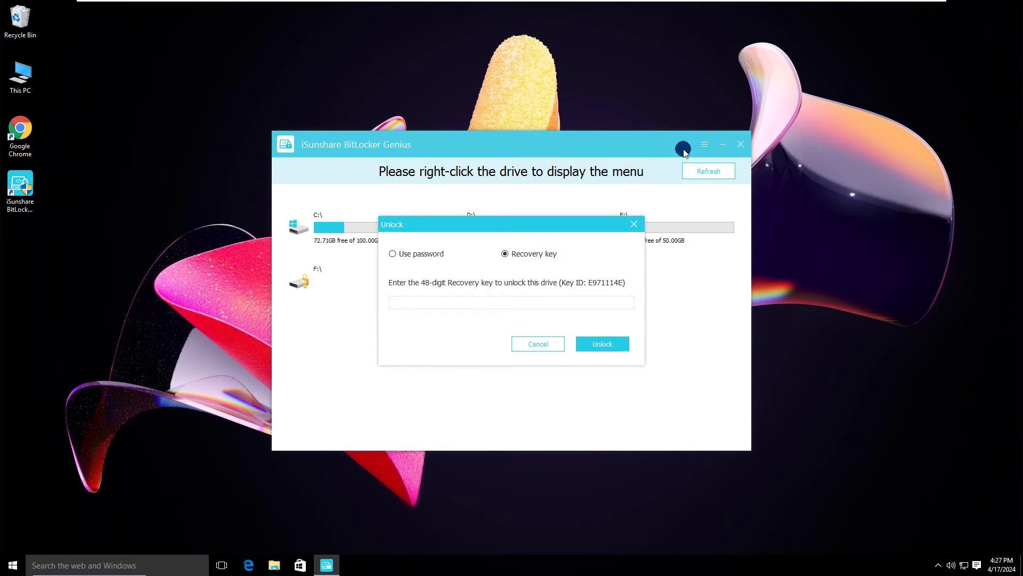
Paste the copied recovery key into F:'s Unlock dialog and unlock the drive.
click(443, 301)
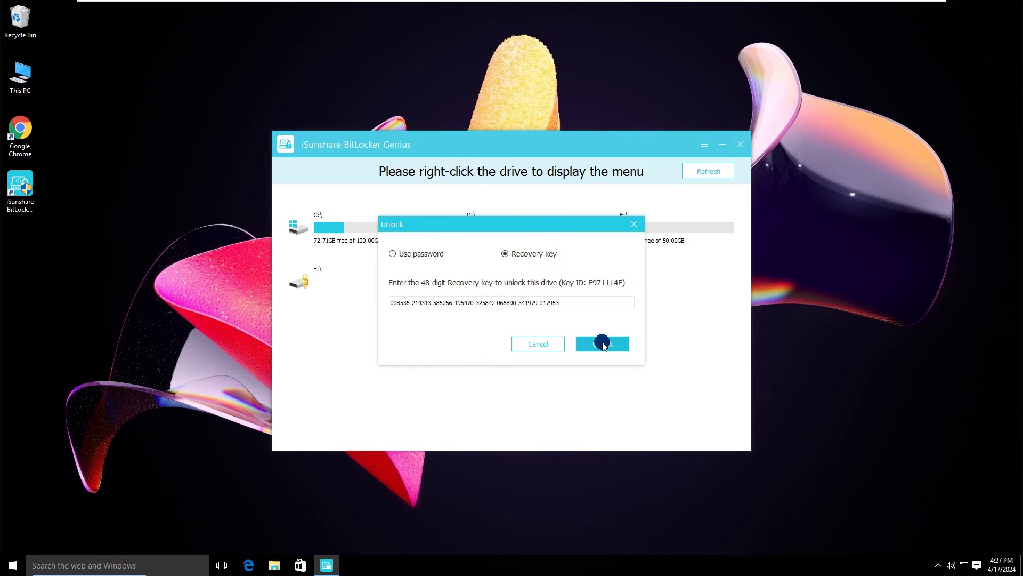
click(604, 343)
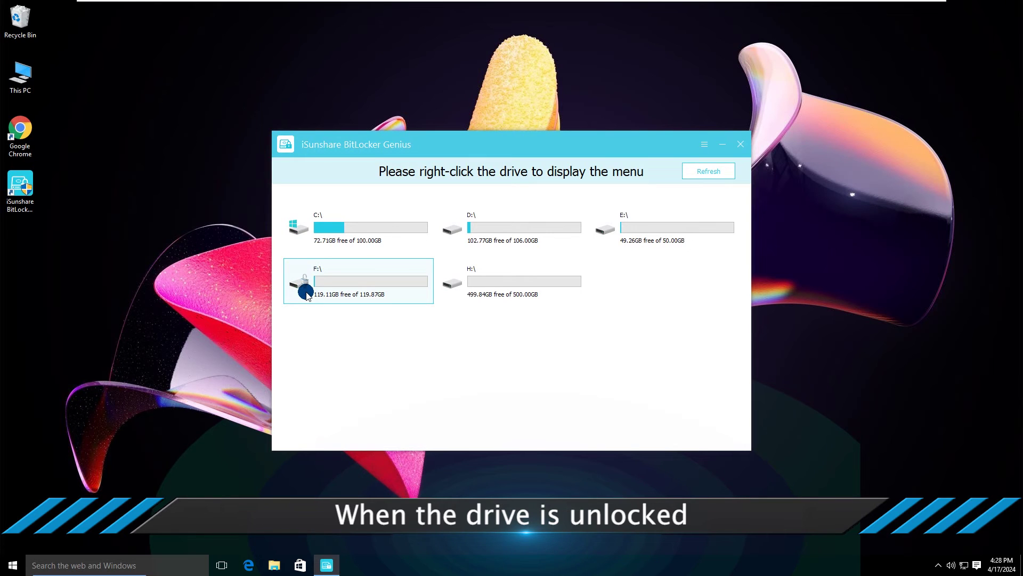
Turn off BitLocker on F: and dismiss the Decrypt successfully notice.
right_click(333, 268)
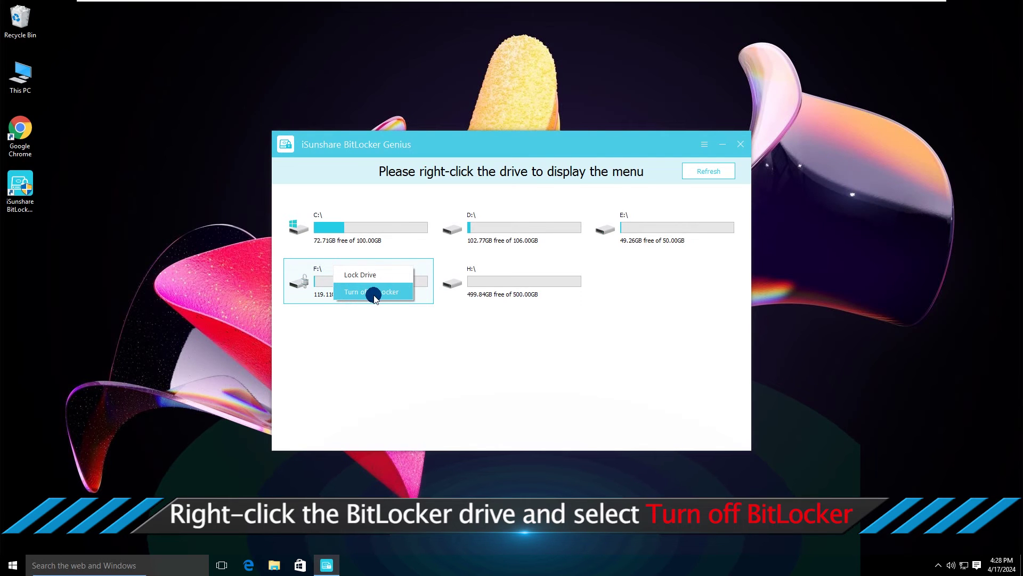
click(372, 292)
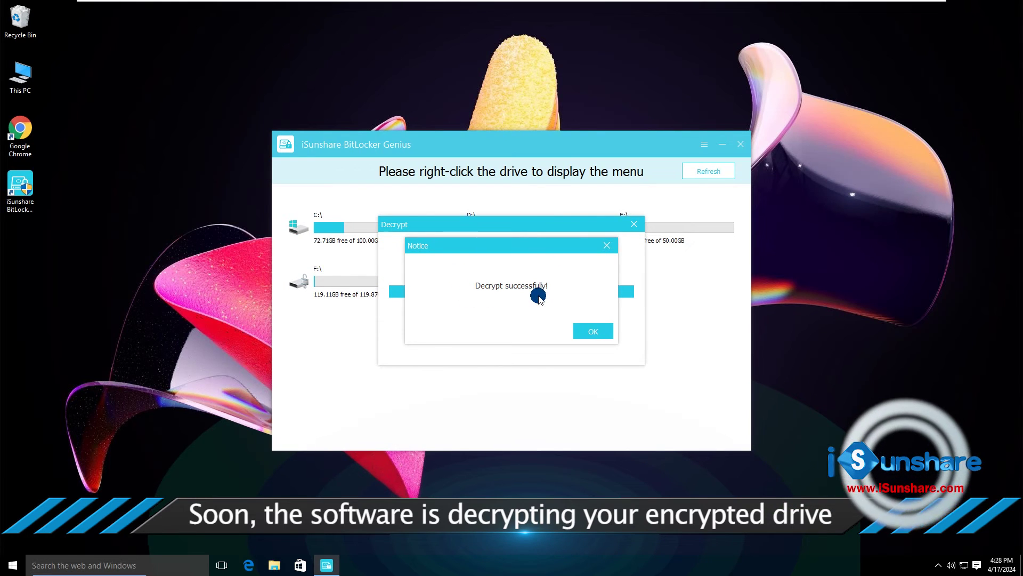
click(598, 329)
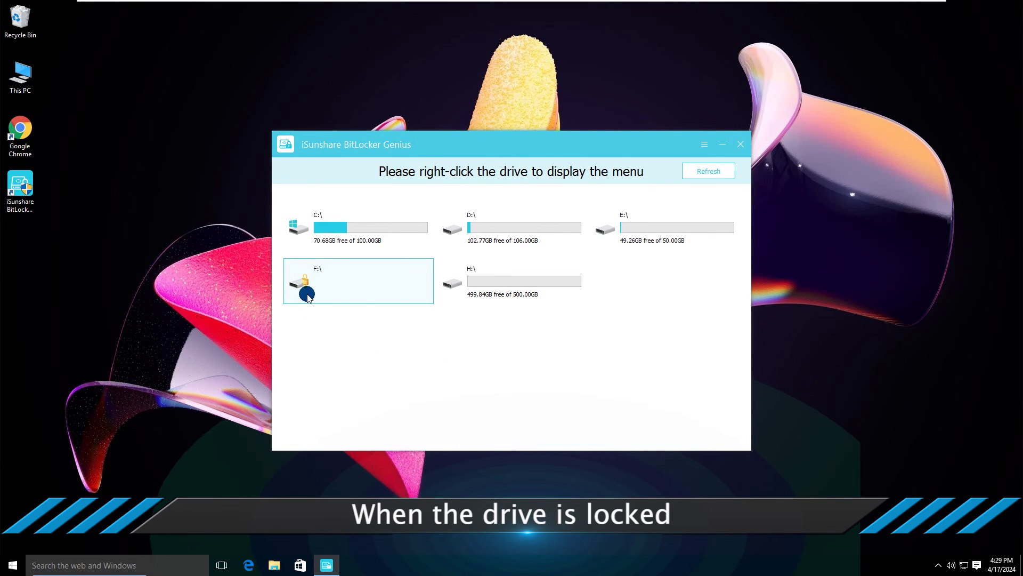
Decrypt locked F: with its password via Turn off BitLocker and dismiss the success notice.
right_click(324, 268)
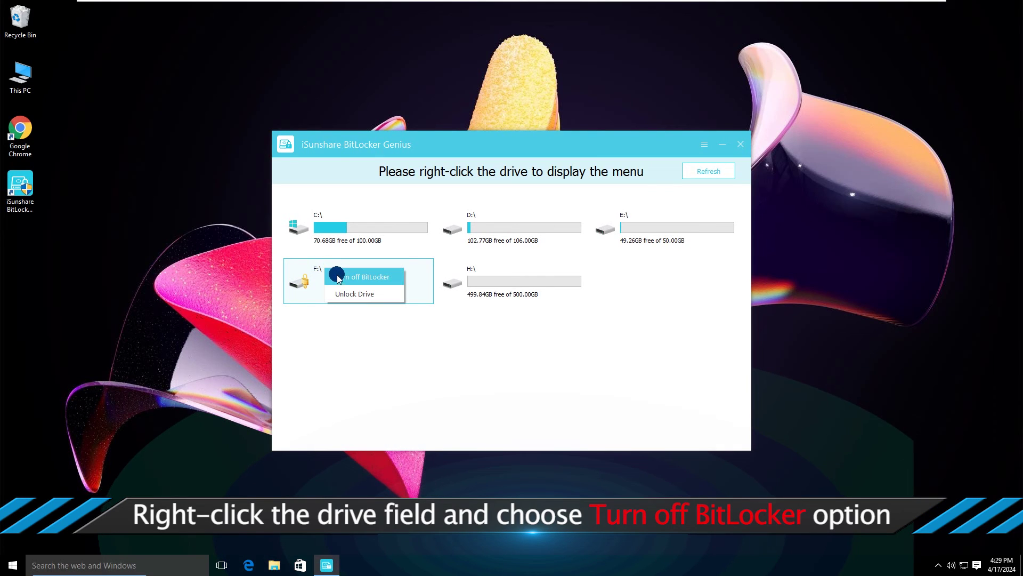
click(365, 278)
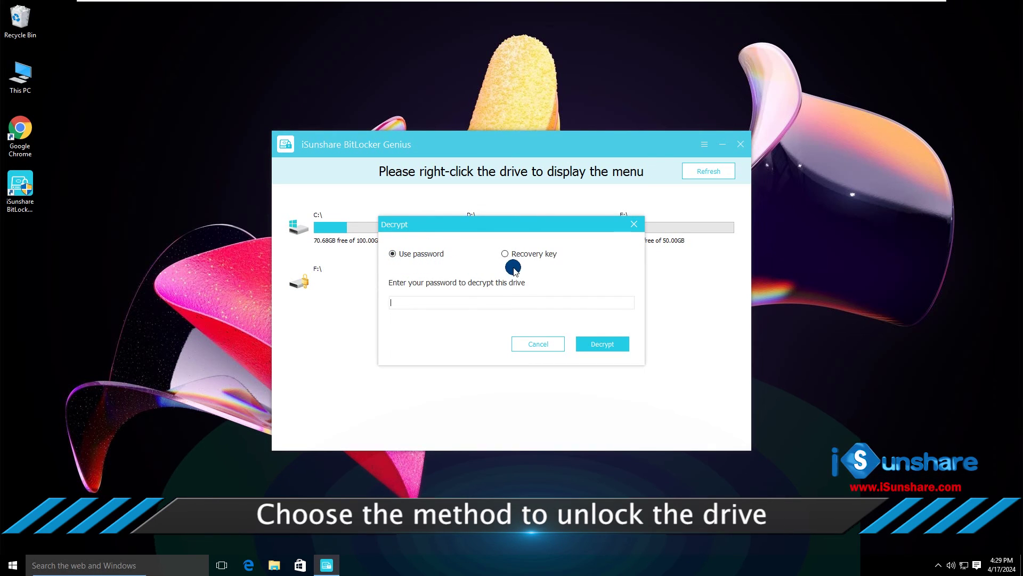
click(392, 255)
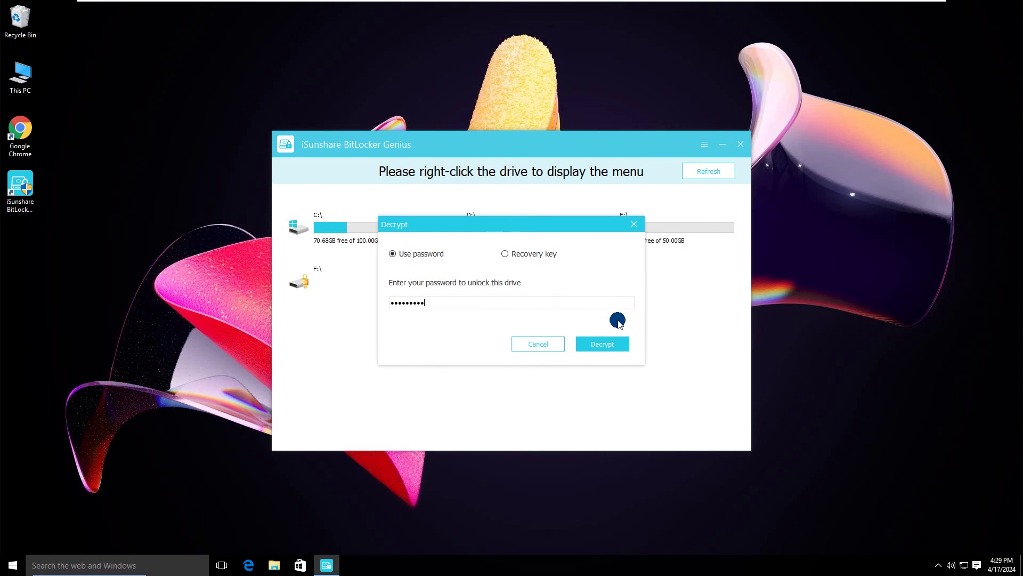
click(603, 344)
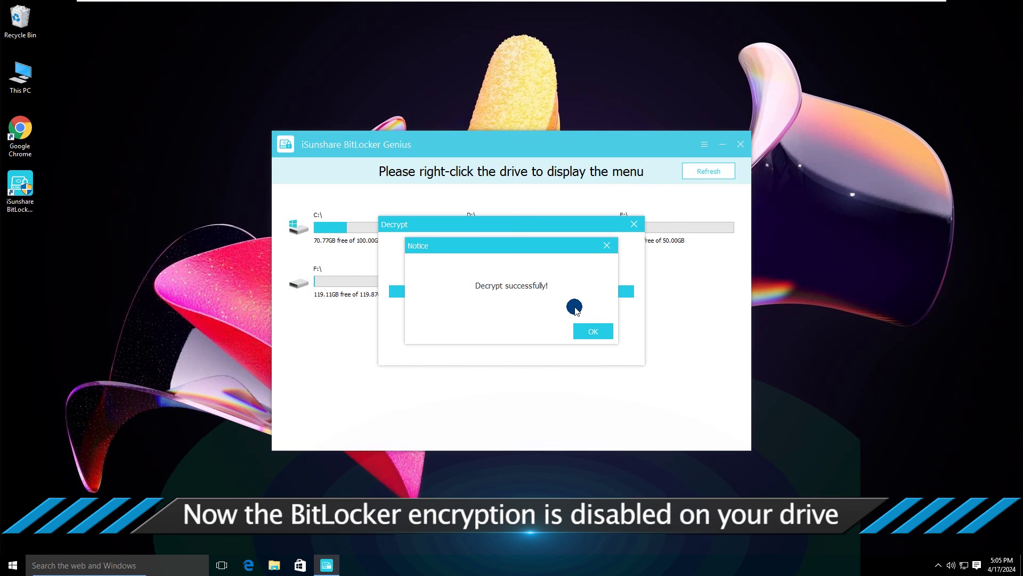
click(594, 330)
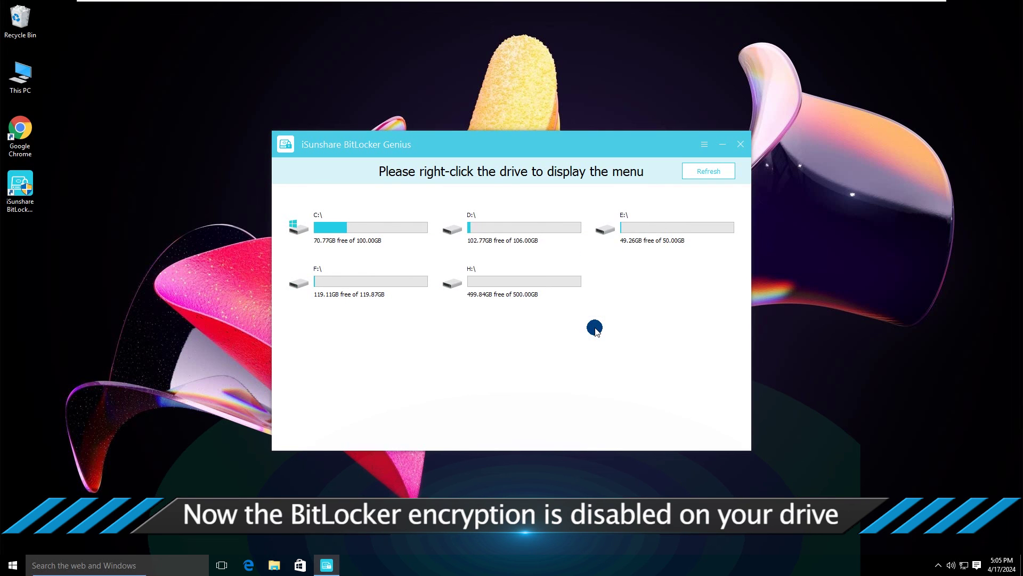